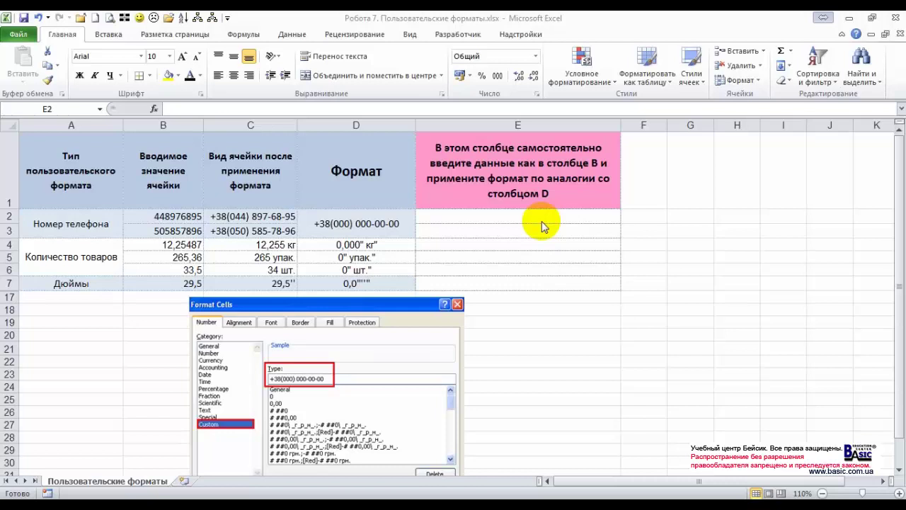
Browse the ribbon's number format list, then close it without changes.
{"action": "left_click", "coordinate": [536, 57]}
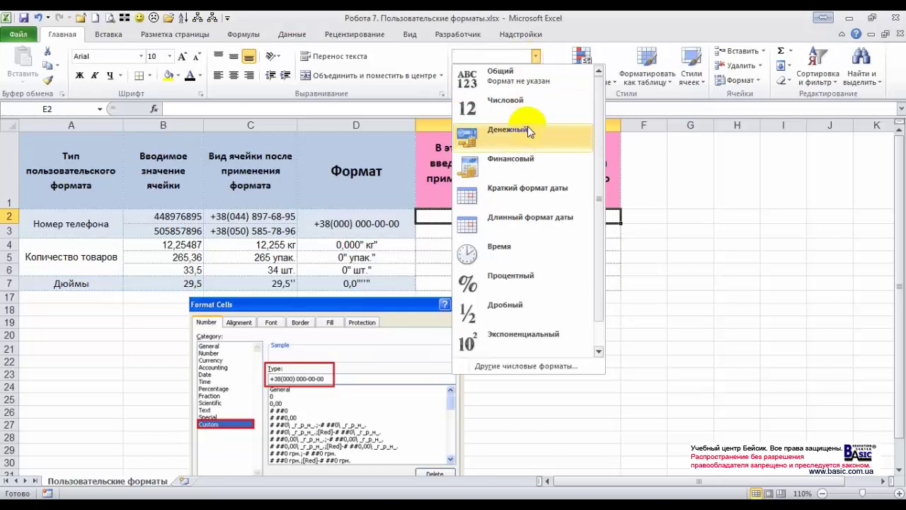
{"action": "left_click_drag", "start_coordinate": [597, 150], "coordinate": [599, 225]}
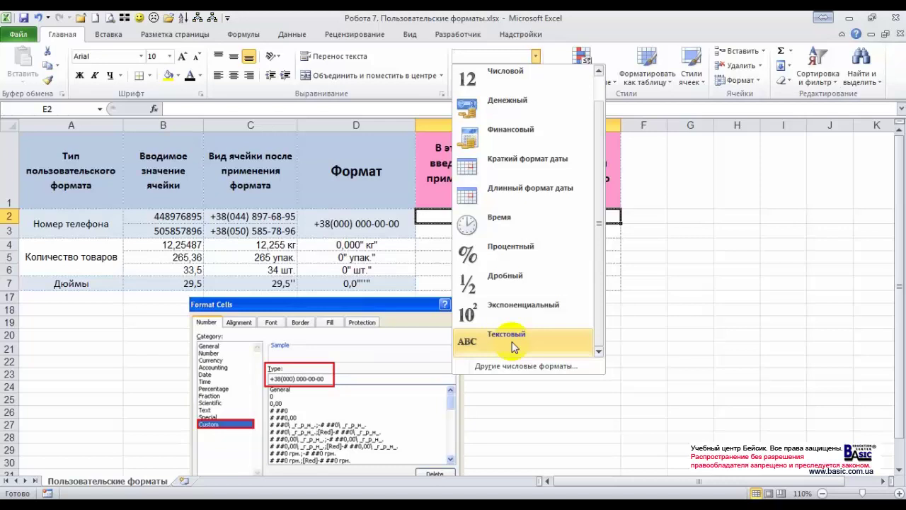
{"action": "left_click", "coordinate": [432, 214]}
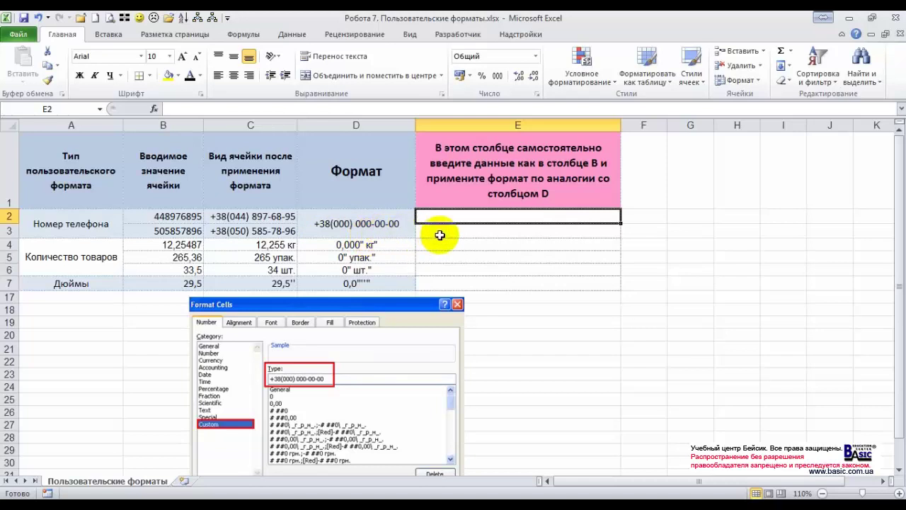
Open Format Cells for E2 on the custom formats and clear the General code.
{"action": "right_click", "coordinate": [461, 217]}
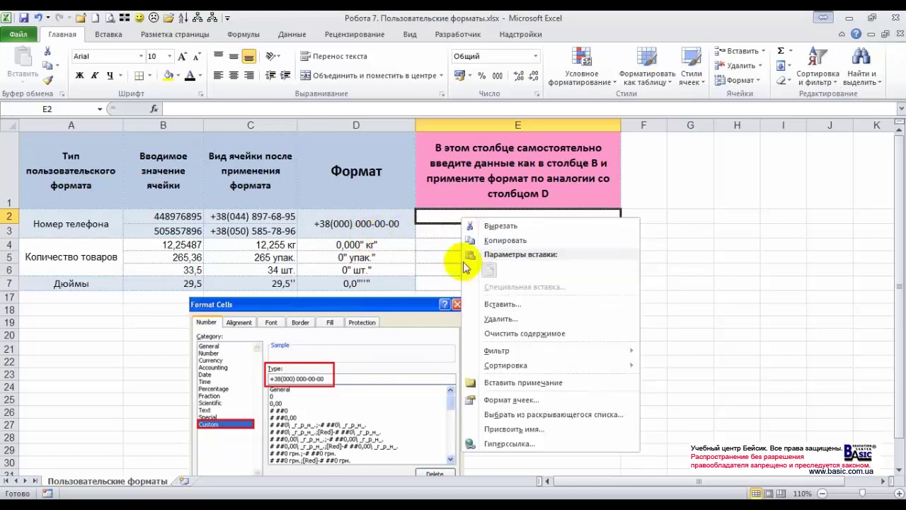
{"action": "left_click", "coordinate": [502, 399]}
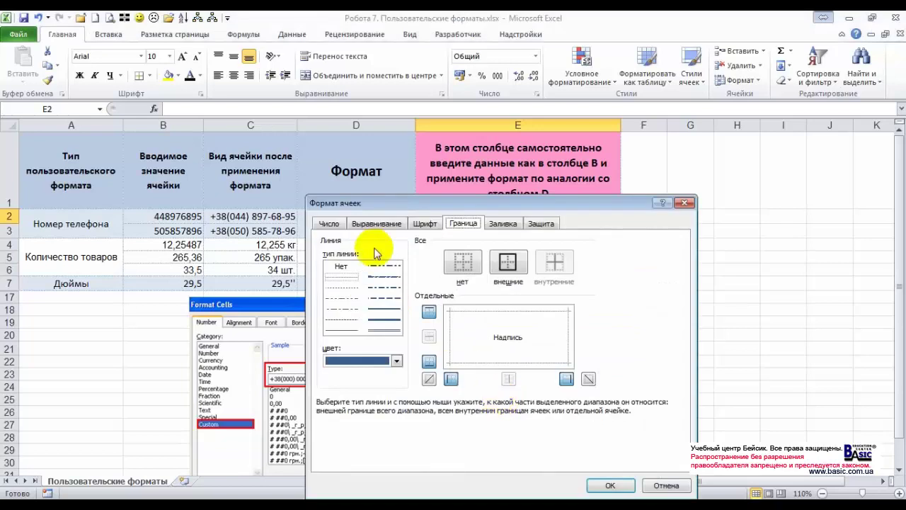
{"action": "left_click", "coordinate": [328, 223]}
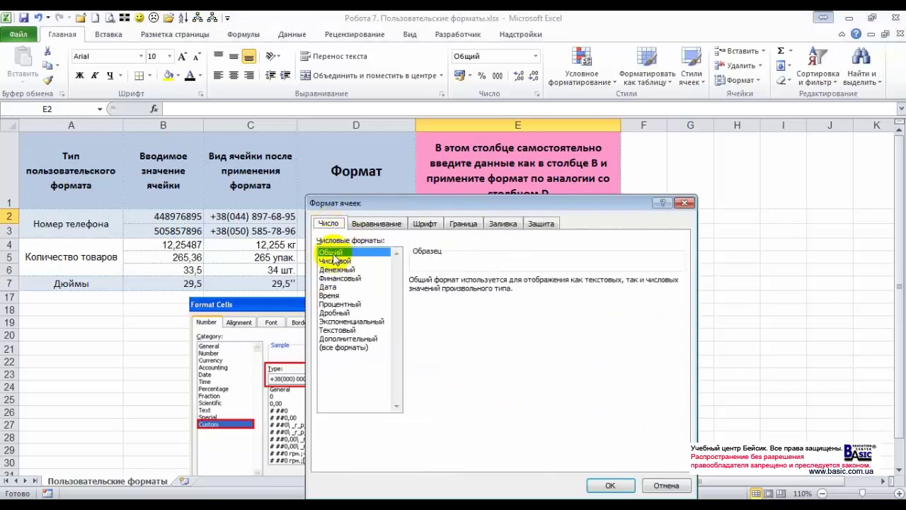
{"action": "left_click", "coordinate": [332, 348]}
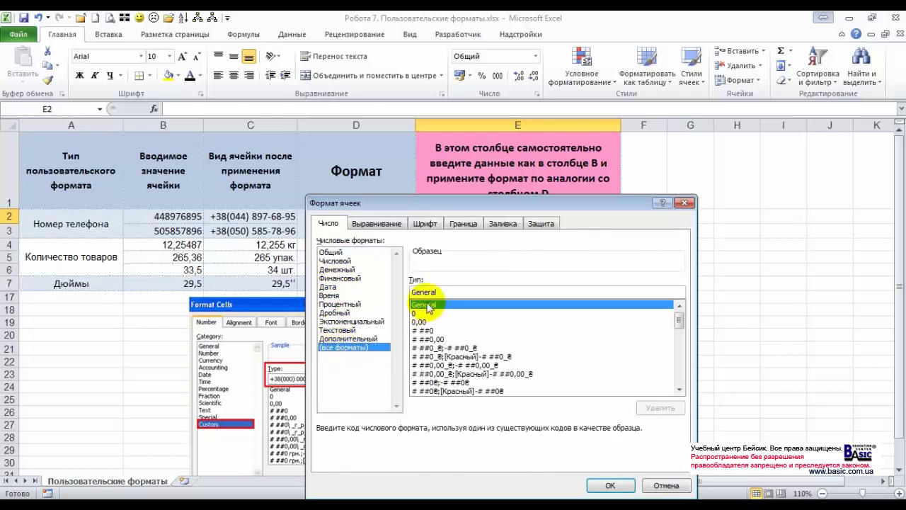
{"action": "left_click", "coordinate": [455, 293]}
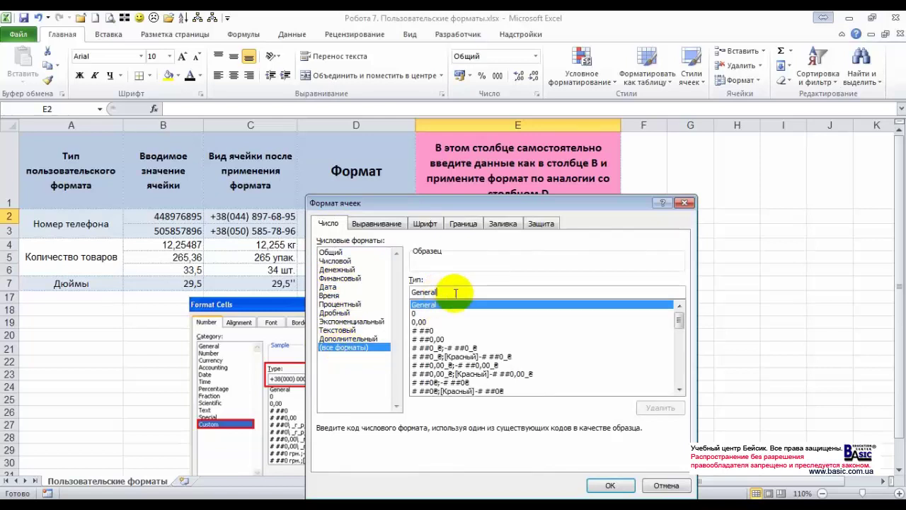
{"action": "key", "text": "BackSpace"}
{"action": "key", "text": "BackSpace"}
{"action": "key", "text": "BackSpace"}
{"action": "key", "text": "BackSpace"}
{"action": "key", "text": "BackSpace"}
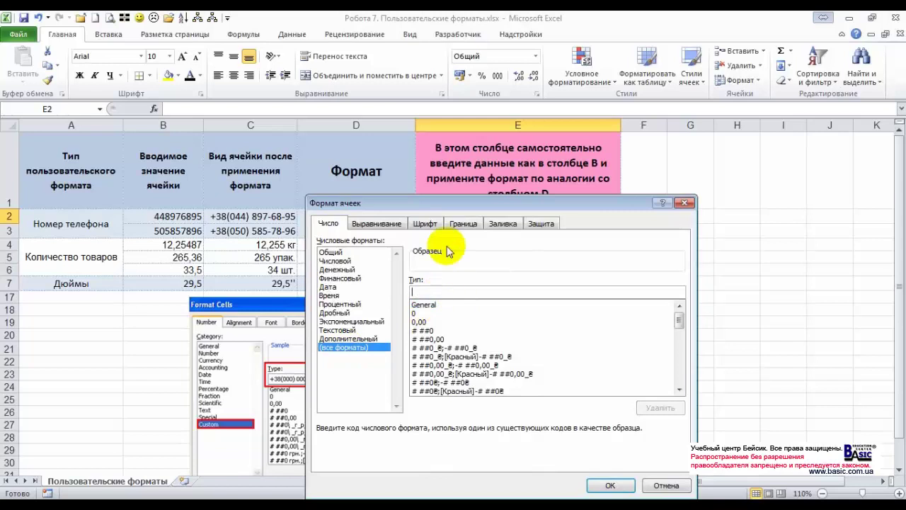
{"action": "left_click_drag", "start_coordinate": [441, 204], "coordinate": [345, 244]}
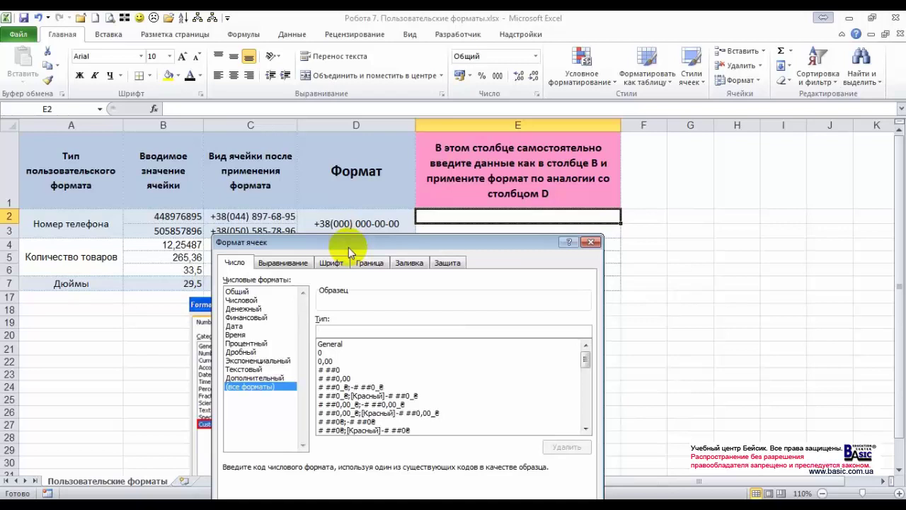
{"action": "type", "text": "+3"}
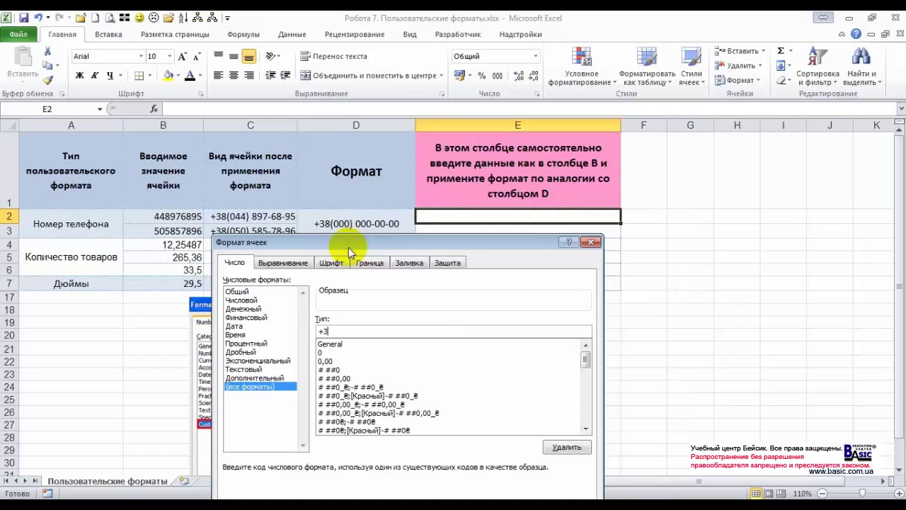
{"action": "type", "text": "8("}
{"action": "type", "text": "000"}
{"action": "type", "text": ")"}
{"action": "type", "text": "0"}
{"action": "type", "text": "00-0"}
{"action": "type", "text": "0-00"}
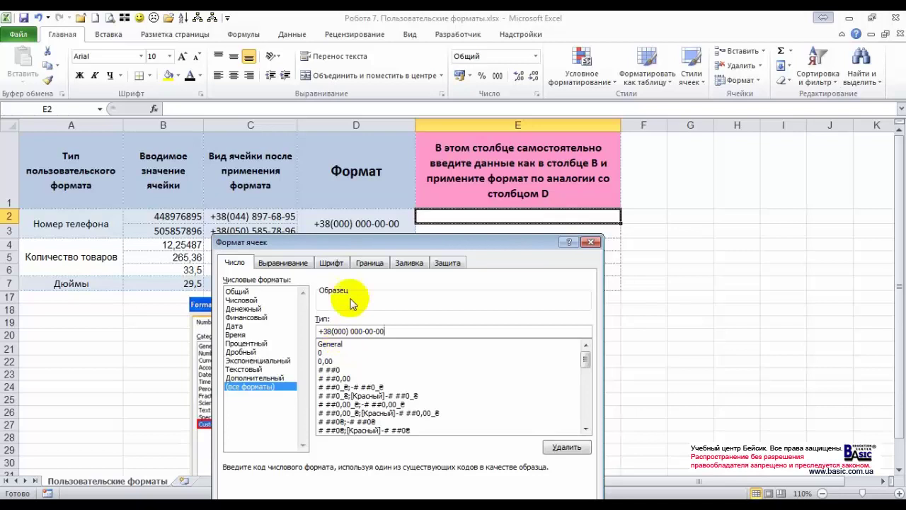
{"action": "left_click_drag", "start_coordinate": [348, 247], "coordinate": [312, 253]}
{"action": "type", "text": ","}
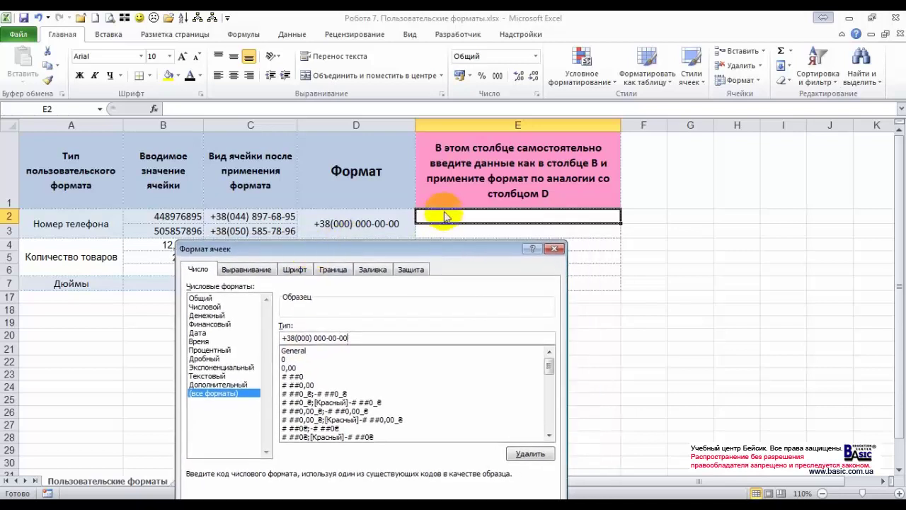
{"action": "key", "text": "BackSpace"}
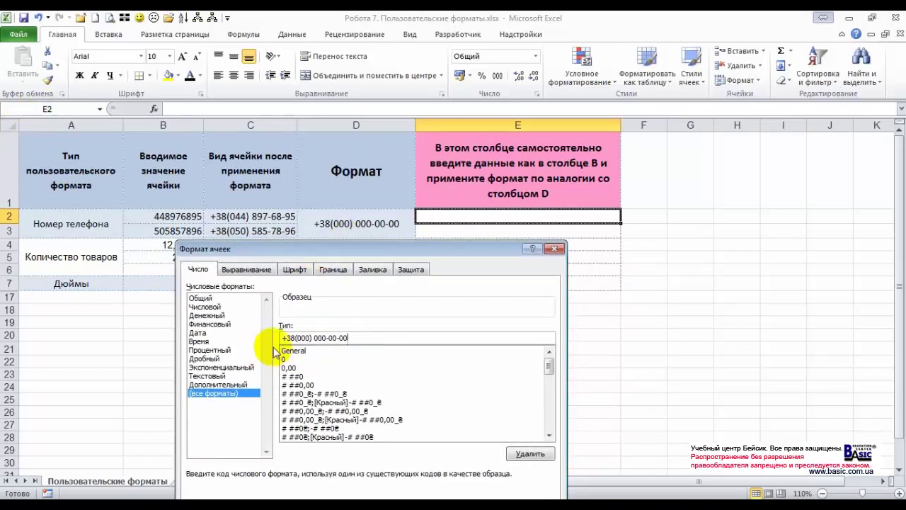
{"action": "left_click_drag", "start_coordinate": [326, 249], "coordinate": [230, 108]}
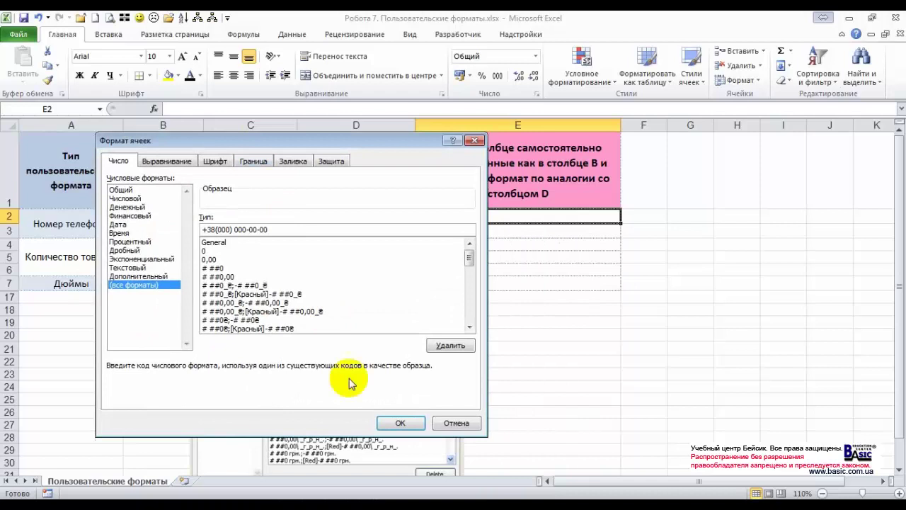
{"action": "left_click", "coordinate": [400, 410]}
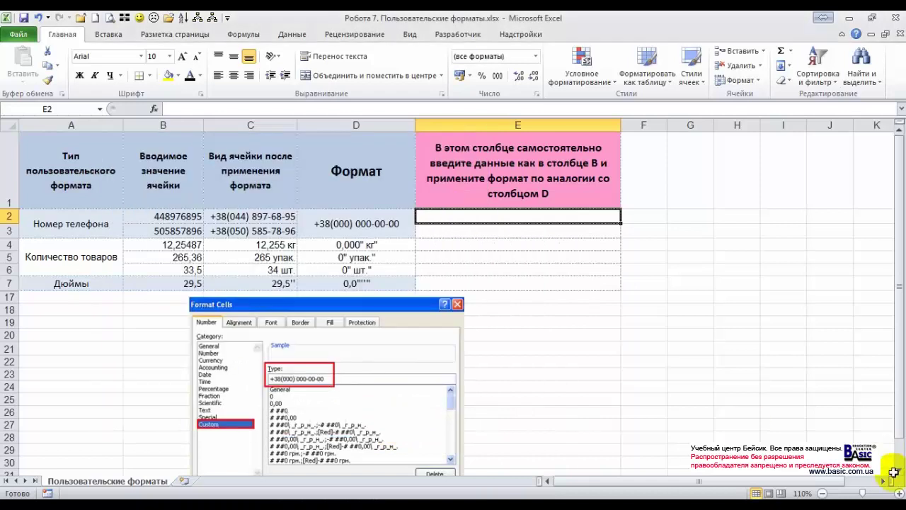
{"action": "left_click", "coordinate": [885, 493]}
{"action": "left_click", "coordinate": [885, 493]}
{"action": "left_click", "coordinate": [885, 493]}
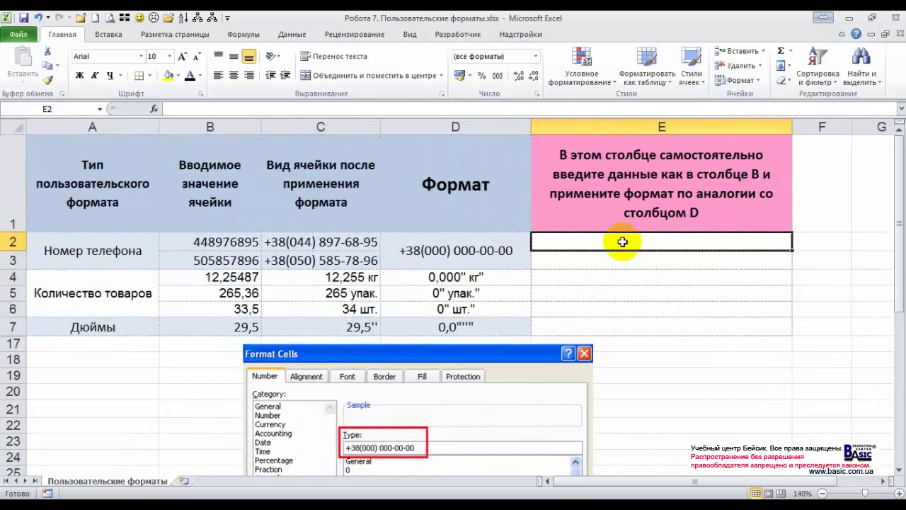
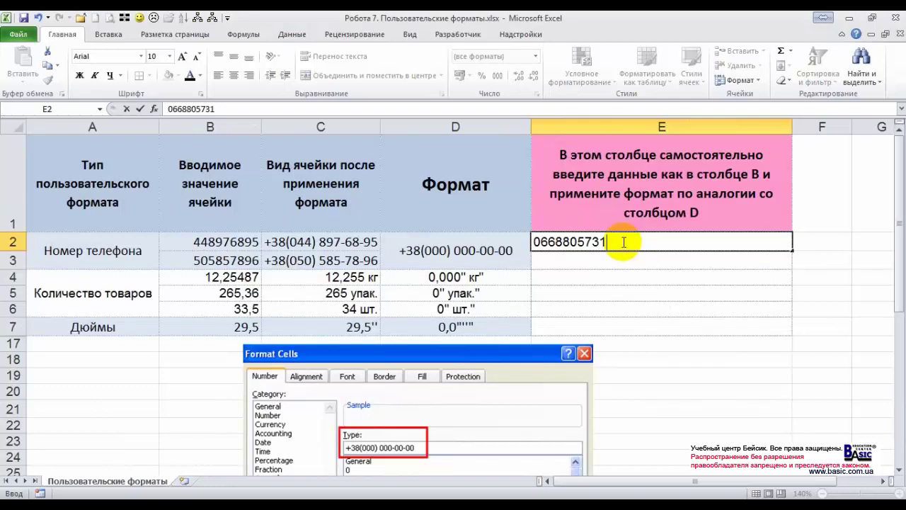
Enter a phone number in E2 and check its stored raw value.
{"action": "key", "text": "Return"}
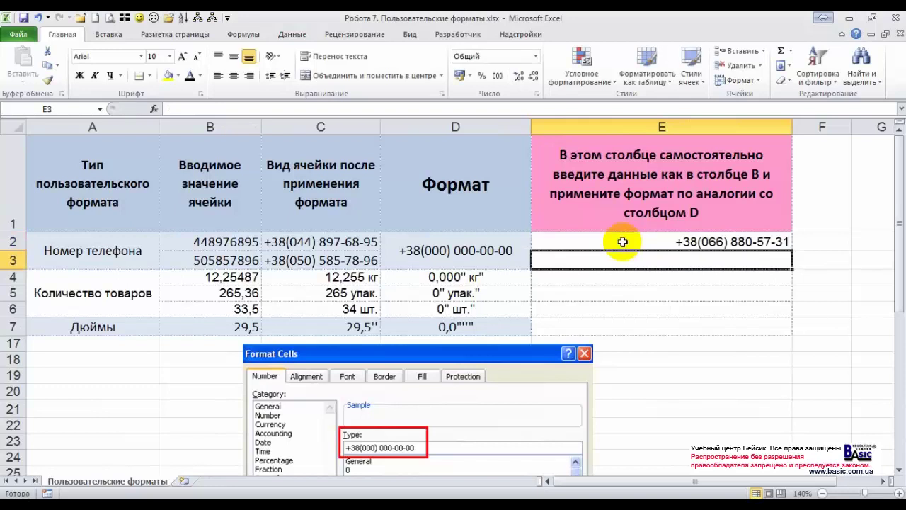
{"action": "left_click", "coordinate": [622, 241]}
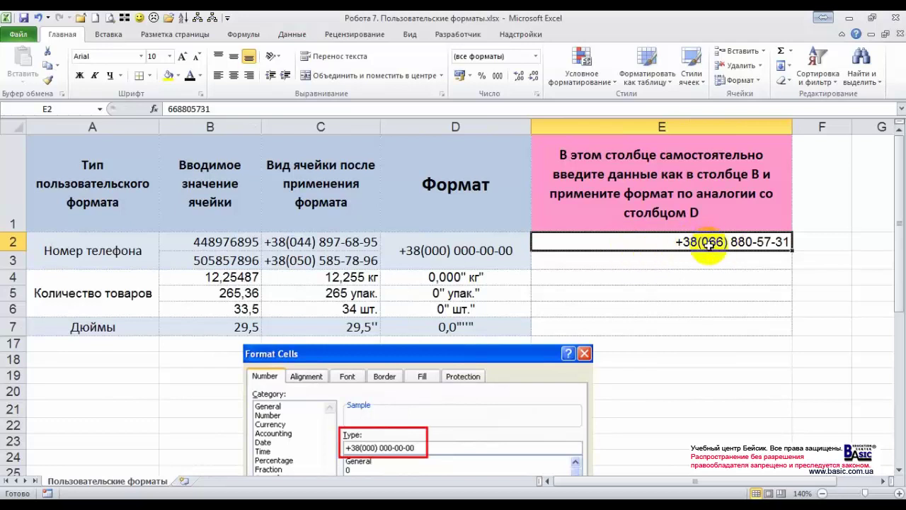
{"action": "left_click", "coordinate": [692, 264]}
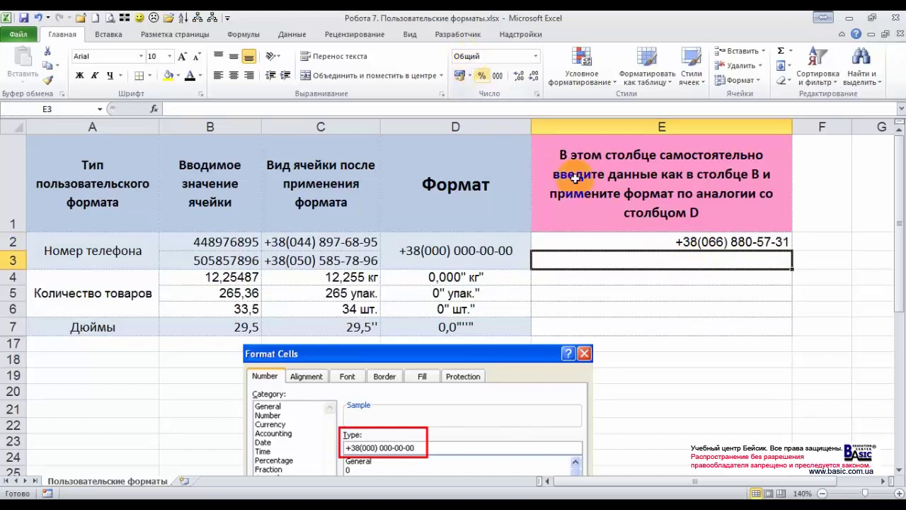
Copy E2's phone format to E3 with Format Painter and enter a second phone number there.
{"action": "left_click", "coordinate": [613, 240]}
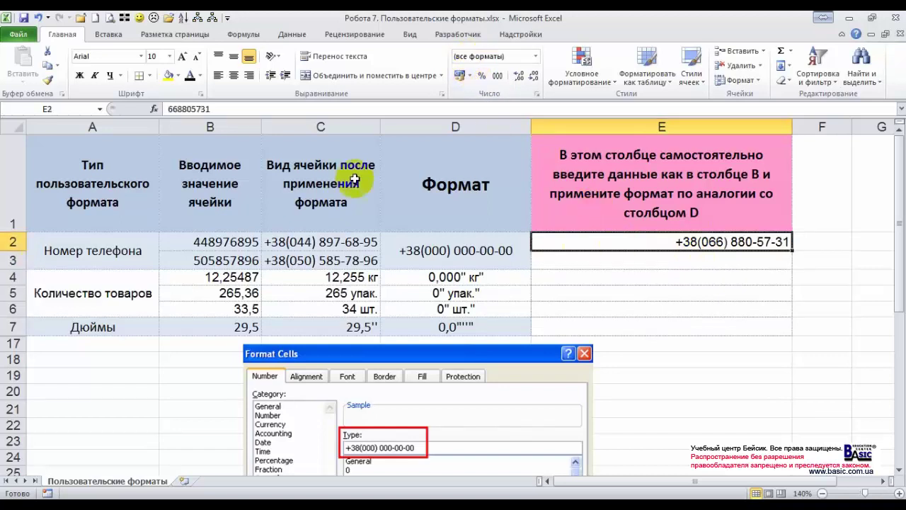
{"action": "left_click", "coordinate": [48, 83]}
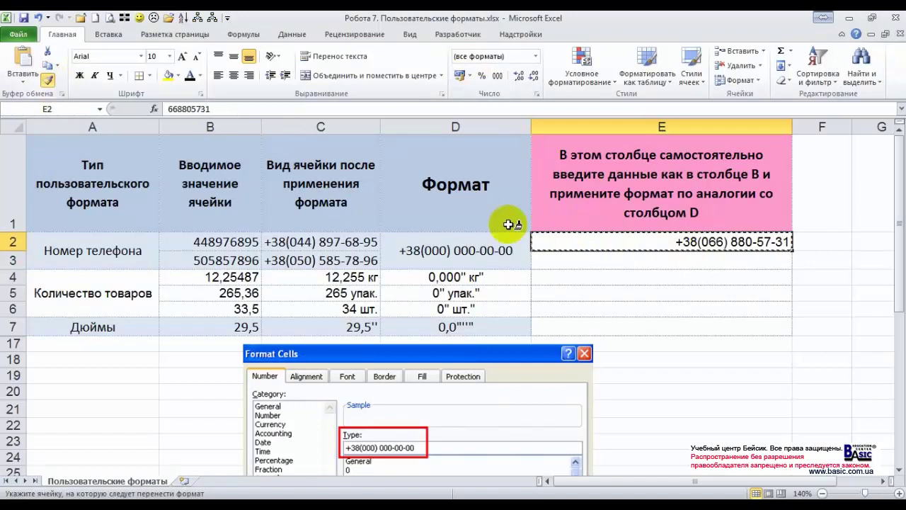
{"action": "left_click", "coordinate": [607, 261]}
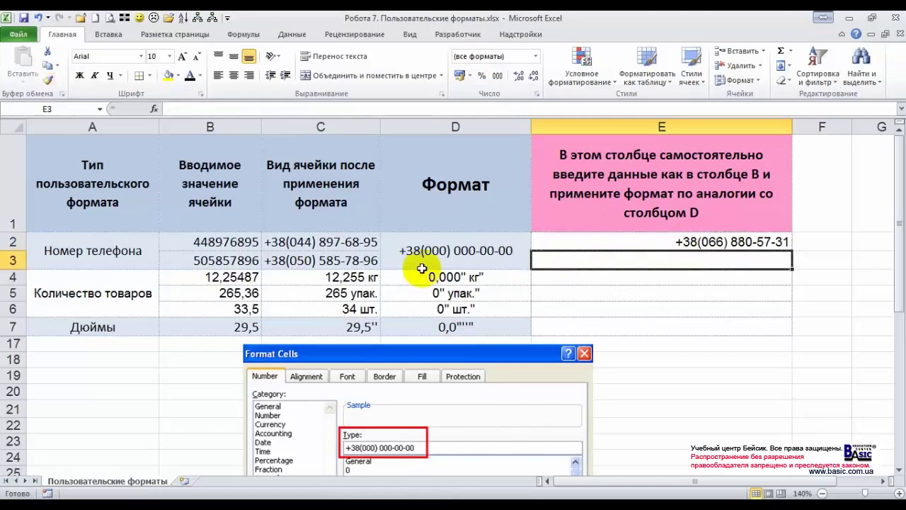
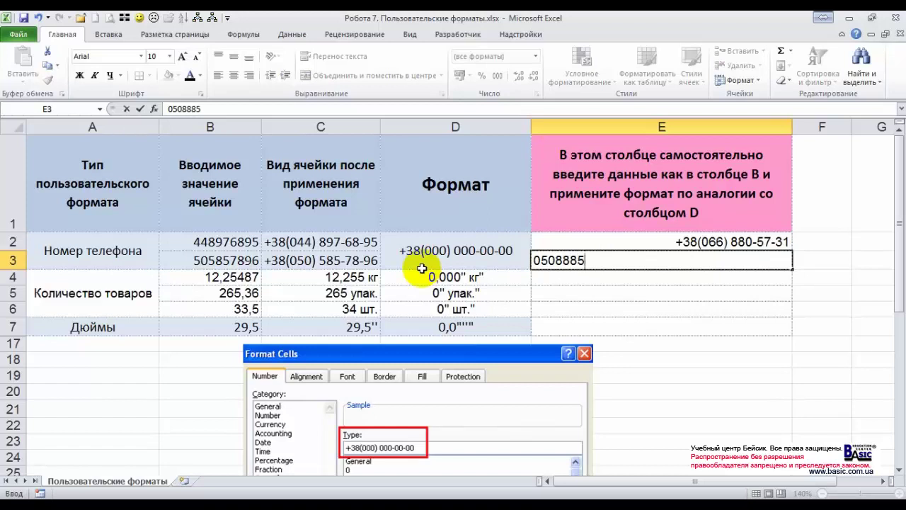
{"action": "key", "text": "Return"}
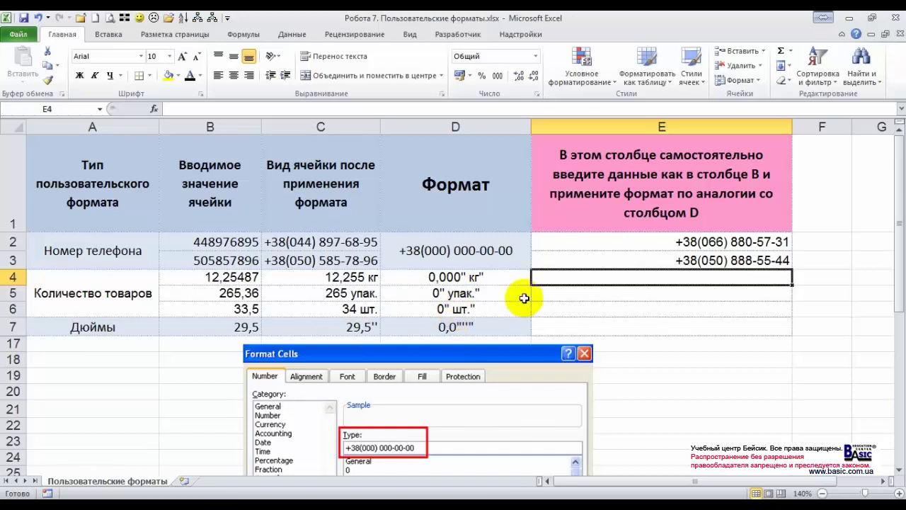
Give E5 the custom pieces format 0" шт." via Format Cells.
{"action": "left_click", "coordinate": [547, 292]}
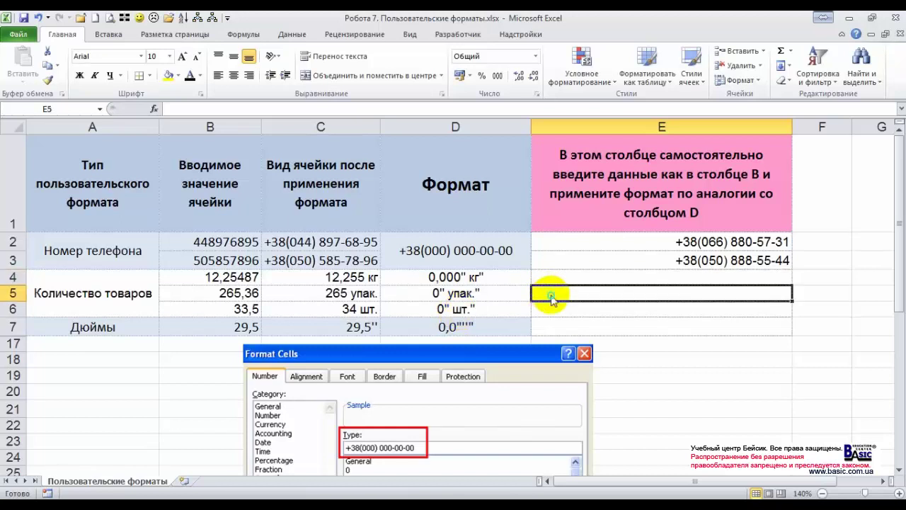
{"action": "right_click", "coordinate": [549, 291]}
{"action": "left_click", "coordinate": [572, 241]}
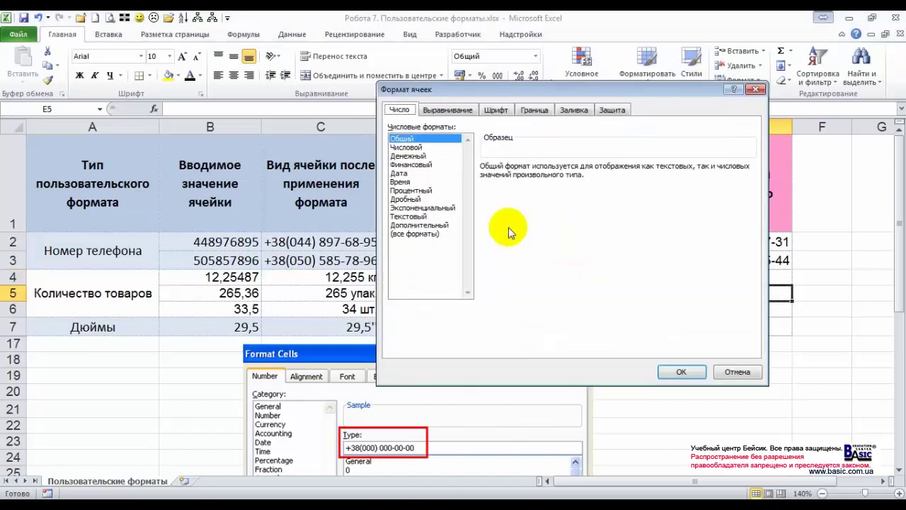
{"action": "left_click", "coordinate": [415, 235]}
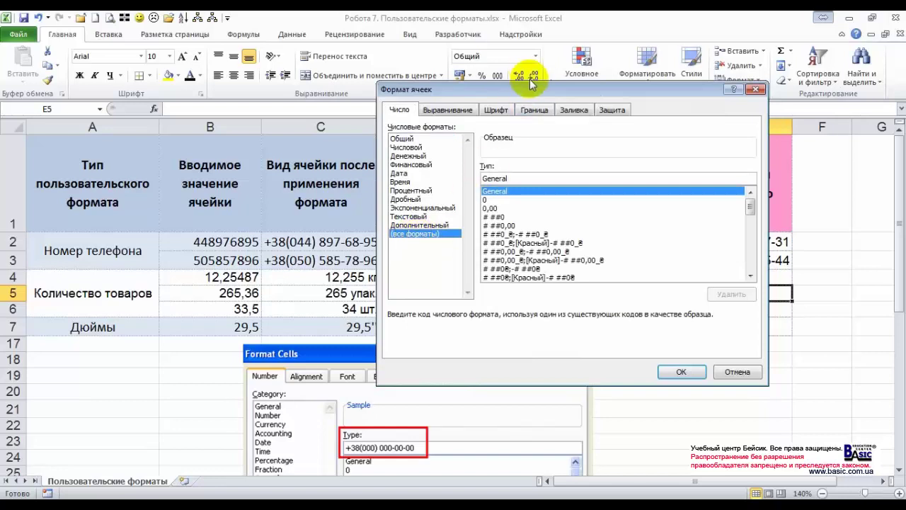
{"action": "mouse_move", "coordinate": [520, 89]}
{"action": "left_mouse_down"}
{"action": "mouse_move", "coordinate": [578, 303]}
{"action": "mouse_move", "coordinate": [533, 332]}
{"action": "left_mouse_up"}
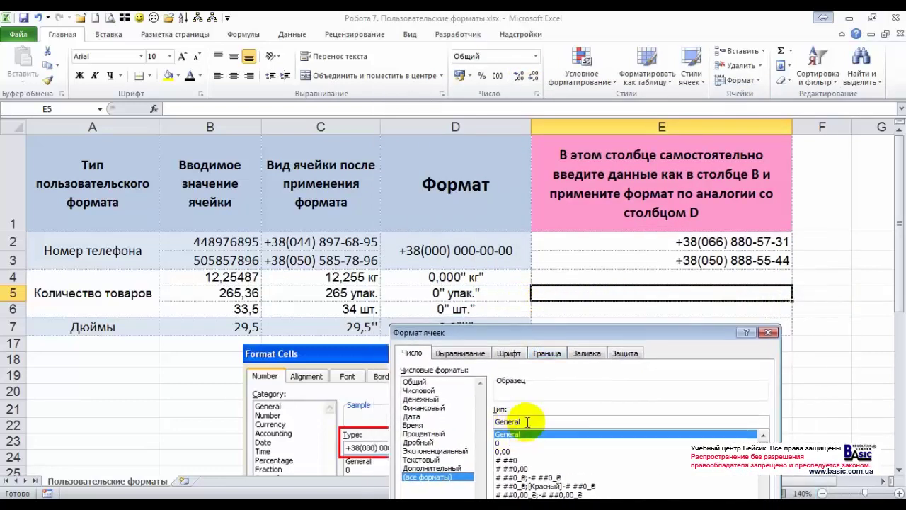
{"action": "key", "text": "BackSpace"}
{"action": "key", "text": "BackSpace"}
{"action": "key", "text": "BackSpace"}
{"action": "key", "text": "BackSpace"}
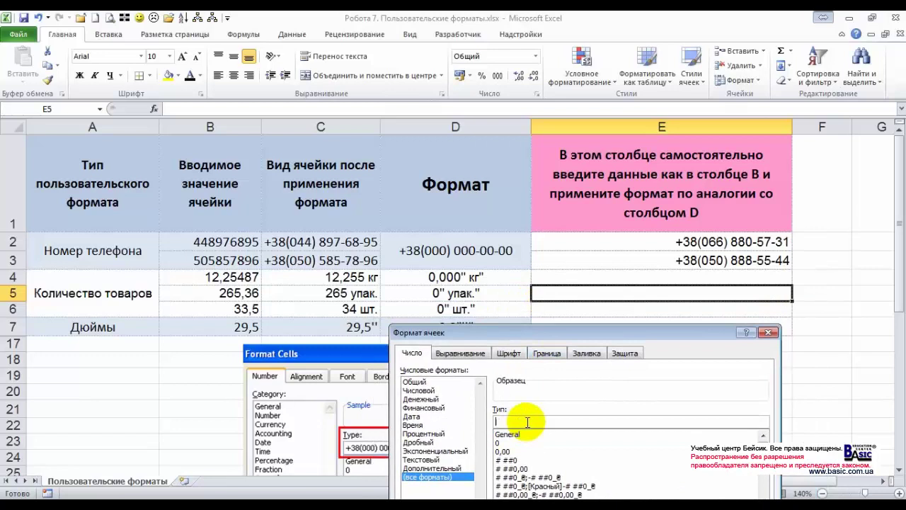
{"action": "type", "text": "0"}
{"action": "type", "text": "\" шт."}
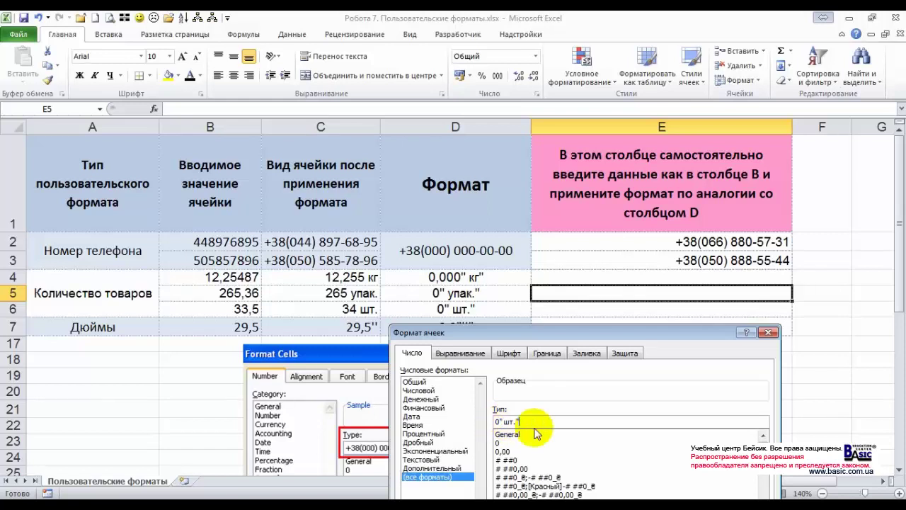
{"action": "left_click_drag", "start_coordinate": [542, 330], "coordinate": [319, 148]}
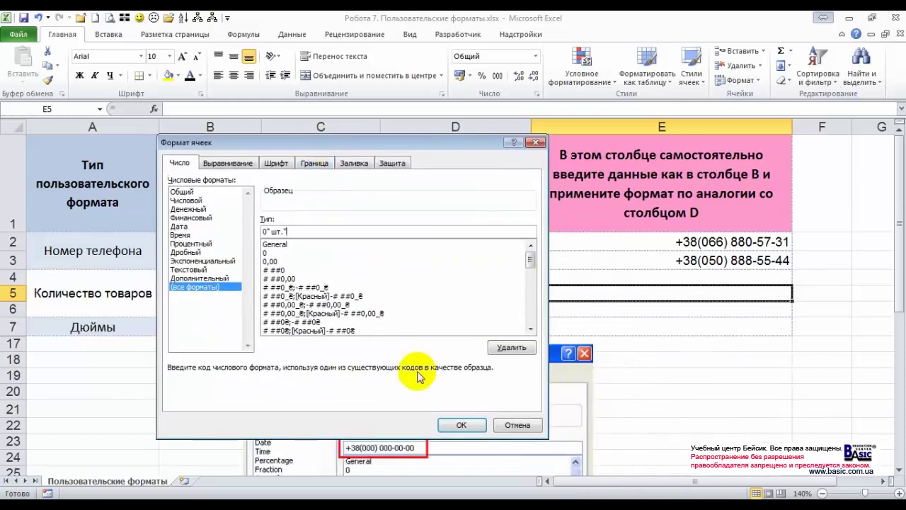
{"action": "left_click", "coordinate": [460, 426]}
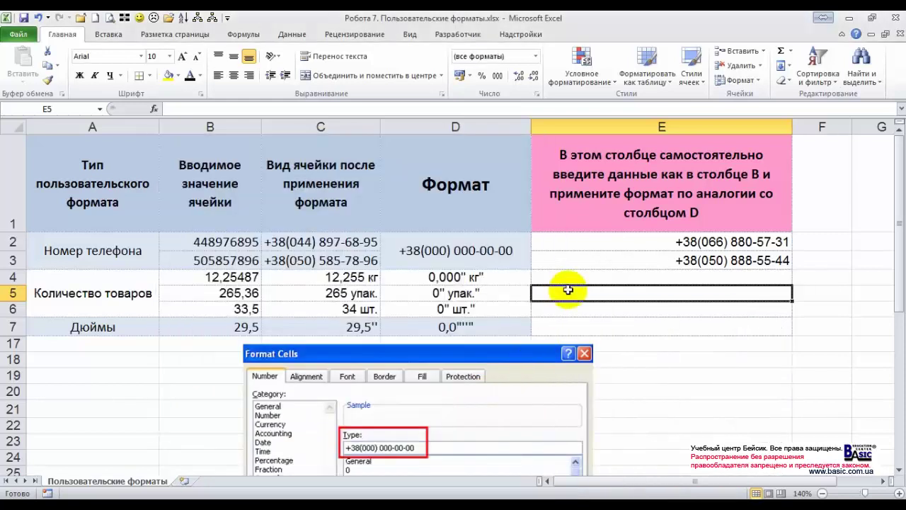
Enter 1,1 in E5 so it displays as 1 шт., and check its stored value.
{"action": "type", "text": "1,1"}
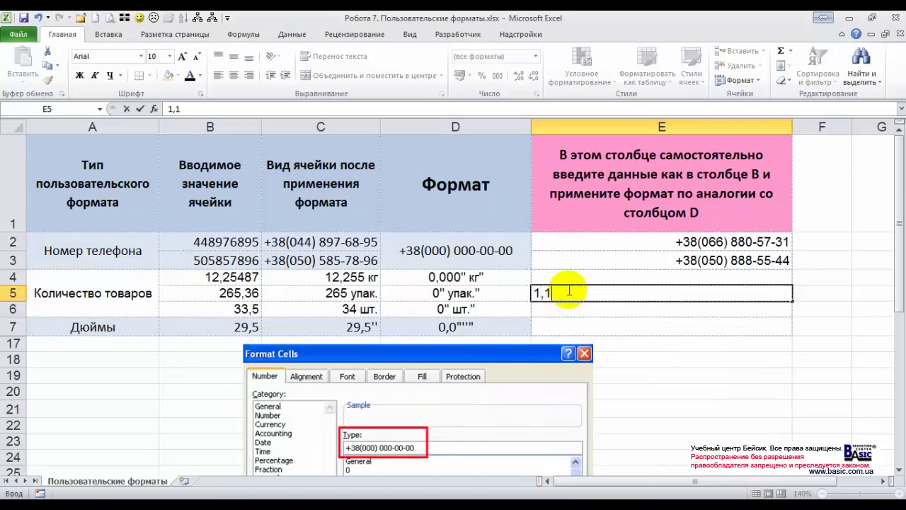
{"action": "key", "text": "Return"}
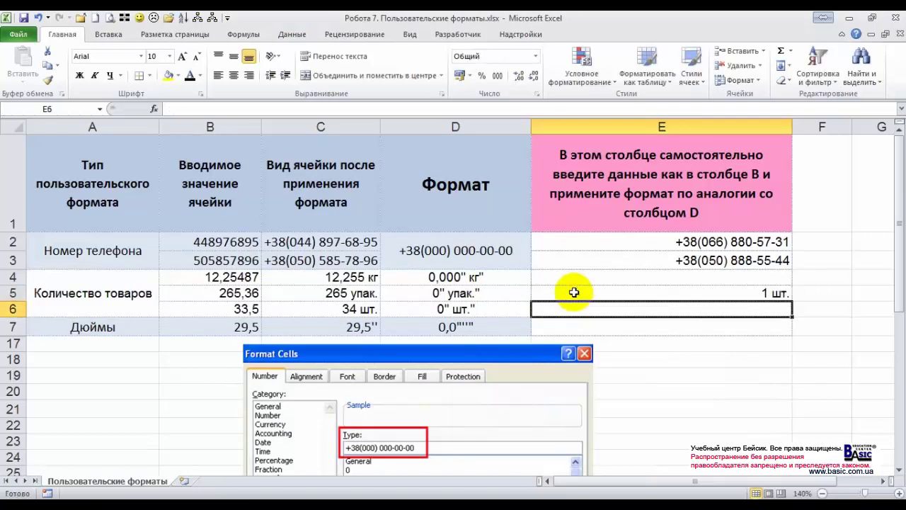
{"action": "left_click", "coordinate": [571, 290]}
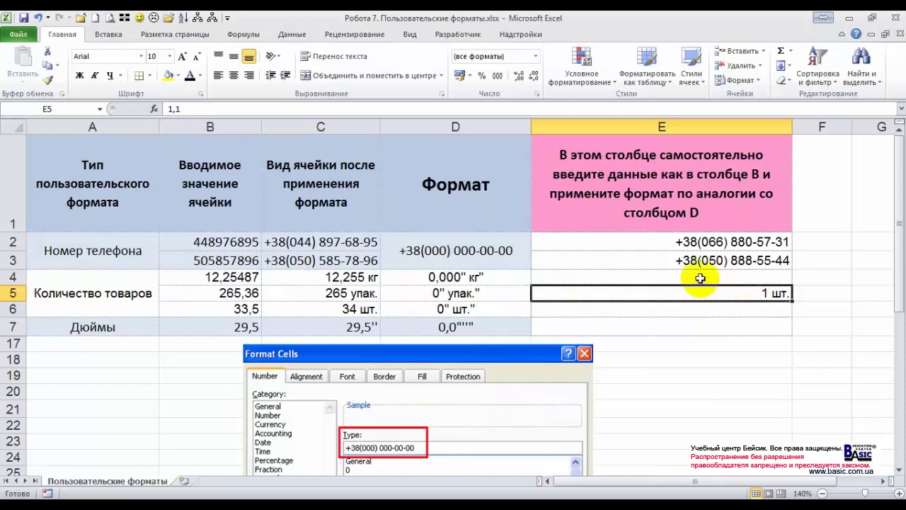
{"action": "left_click", "coordinate": [598, 280]}
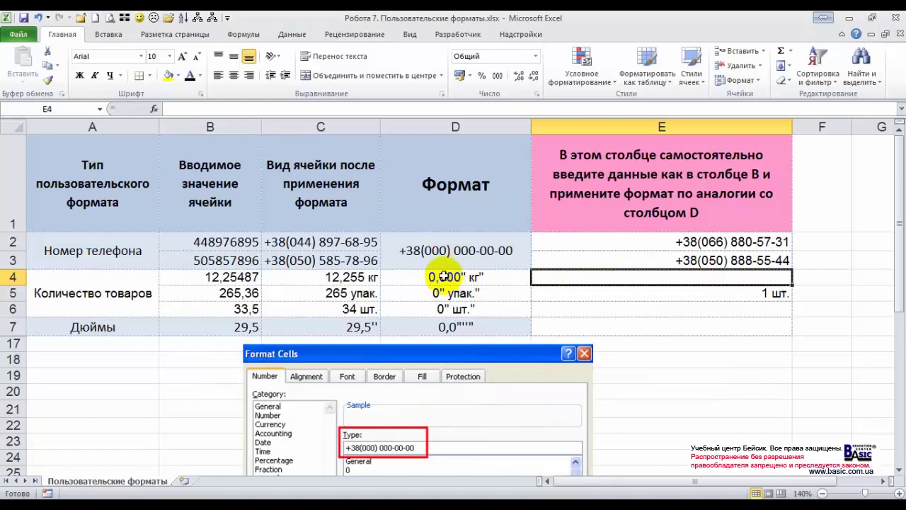
Give E4 a custom three-decimal kilogram format starting with 0,000.
{"action": "right_click", "coordinate": [571, 278]}
{"action": "left_click", "coordinate": [582, 230]}
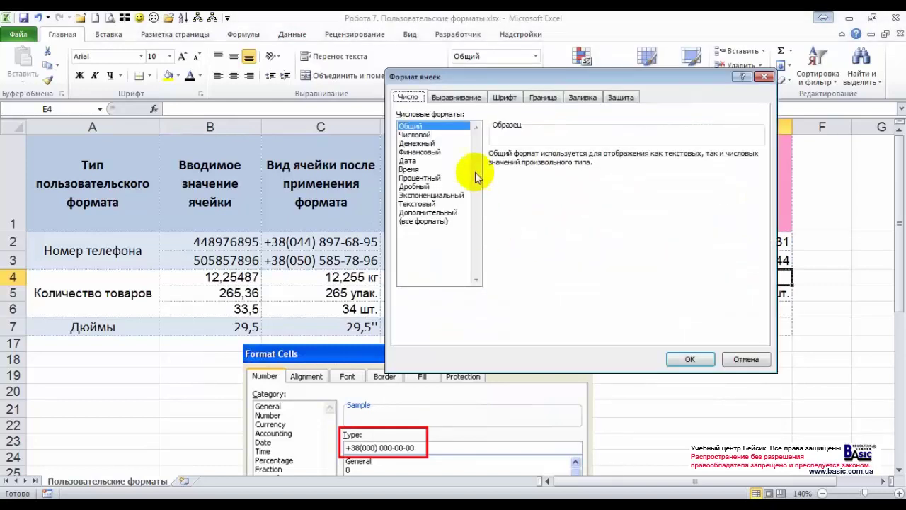
{"action": "left_click", "coordinate": [423, 221]}
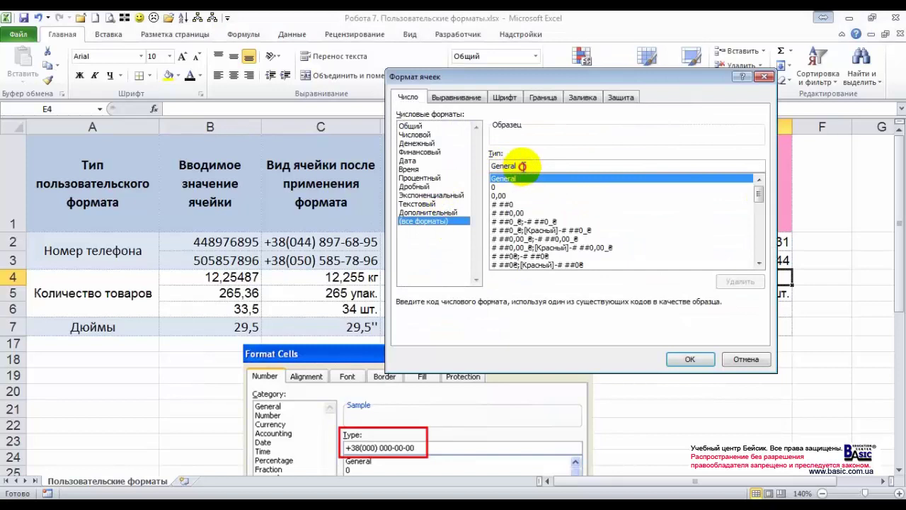
{"action": "left_click_drag", "start_coordinate": [516, 165], "coordinate": [487, 169]}
{"action": "type", "text": "0"}
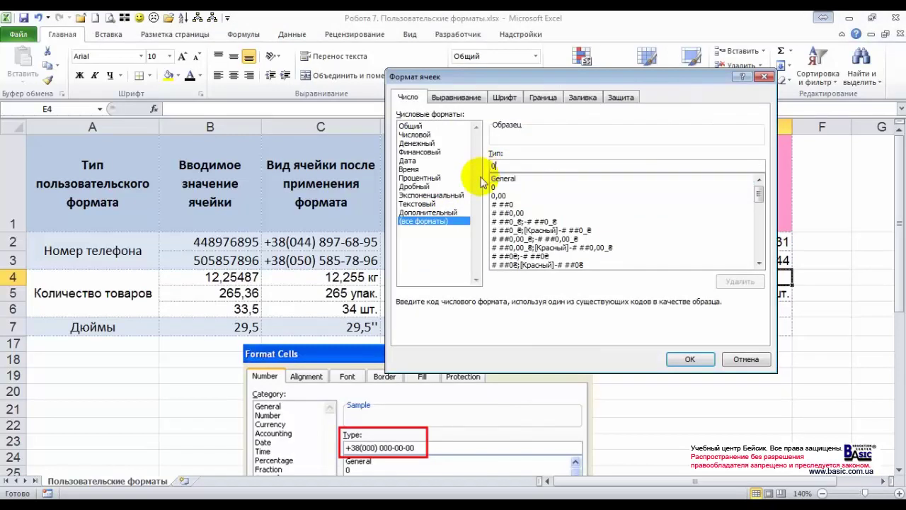
{"action": "type", "text": ",000\" кг"}
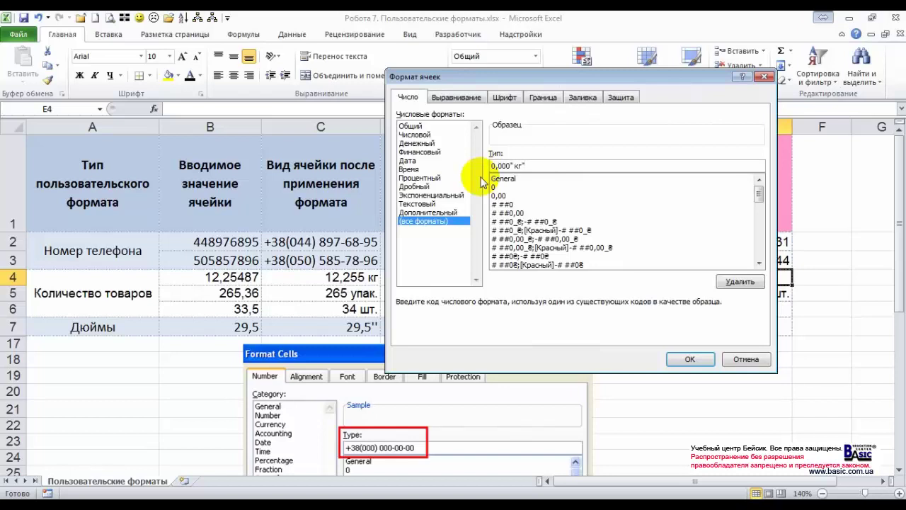
{"action": "left_click", "coordinate": [691, 359]}
Enter 1,2335 in E4 so it shows 1,234 кг, and verify the stored value.
{"action": "type", "text": "1"}
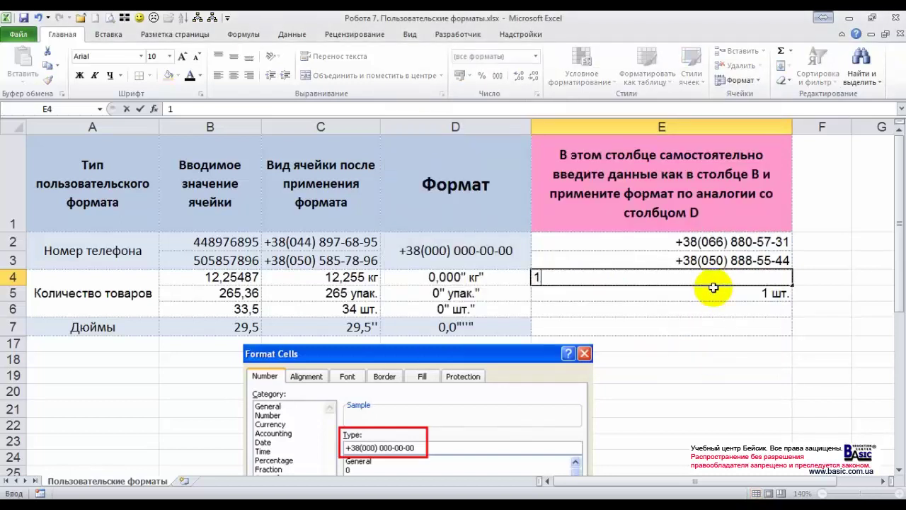
{"action": "key", "text": "ctrl+Return"}
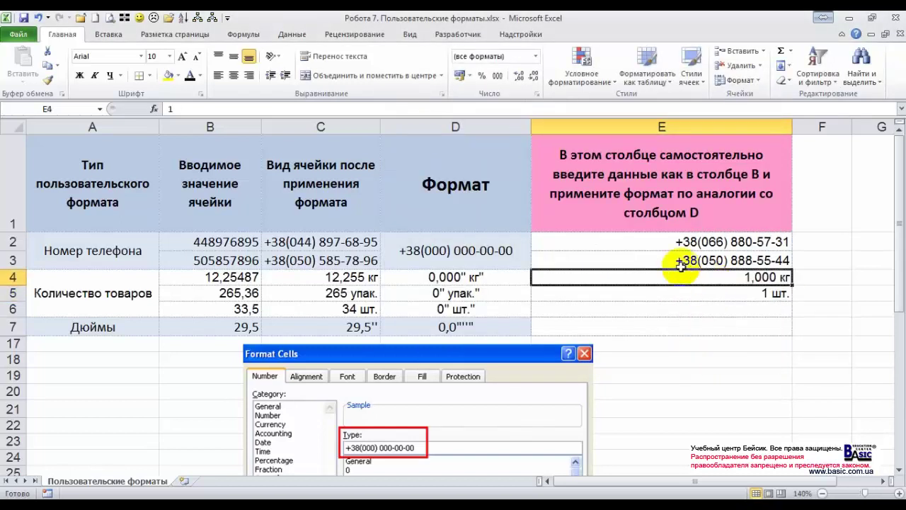
{"action": "double_click", "coordinate": [597, 275]}
{"action": "type", "text": ",2335"}
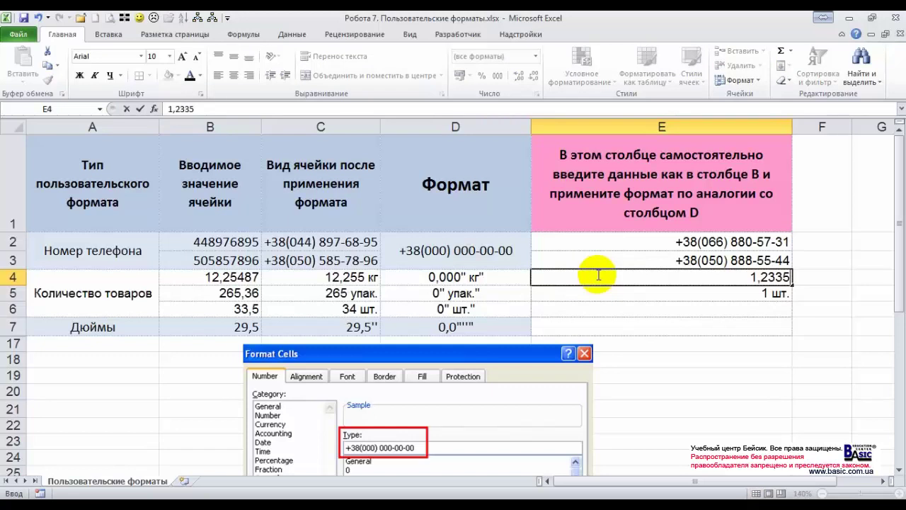
{"action": "key", "text": "Return"}
{"action": "left_click", "coordinate": [598, 275]}
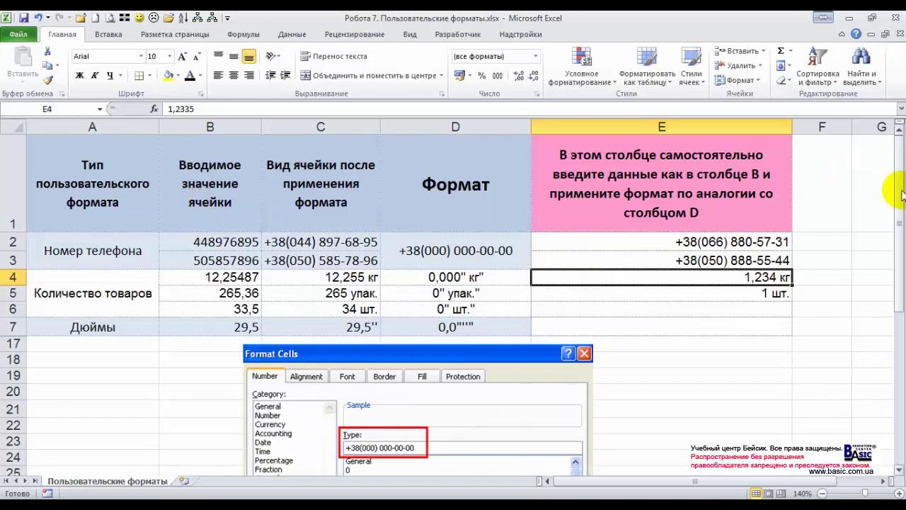
Scroll down to E43 and enter the first date, 01.01.2015.
{"action": "left_click_drag", "start_coordinate": [900, 190], "coordinate": [896, 478]}
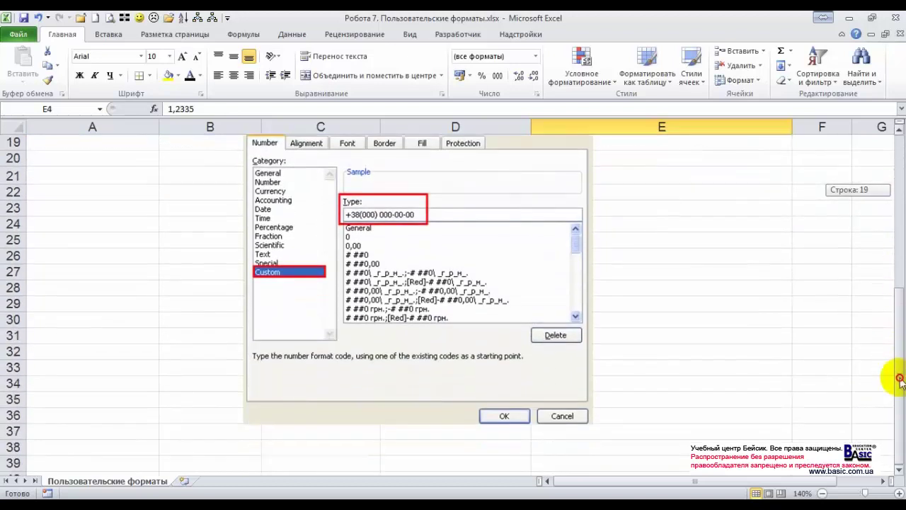
{"action": "left_click", "coordinate": [897, 471]}
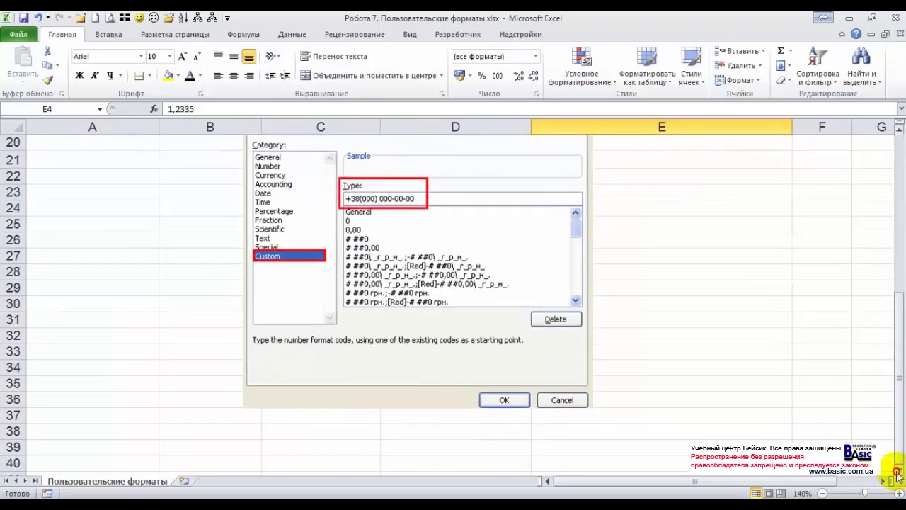
{"action": "scroll", "coordinate": [897, 471], "scroll_direction": "down", "scroll_amount": 5}
{"action": "left_click", "coordinate": [590, 276]}
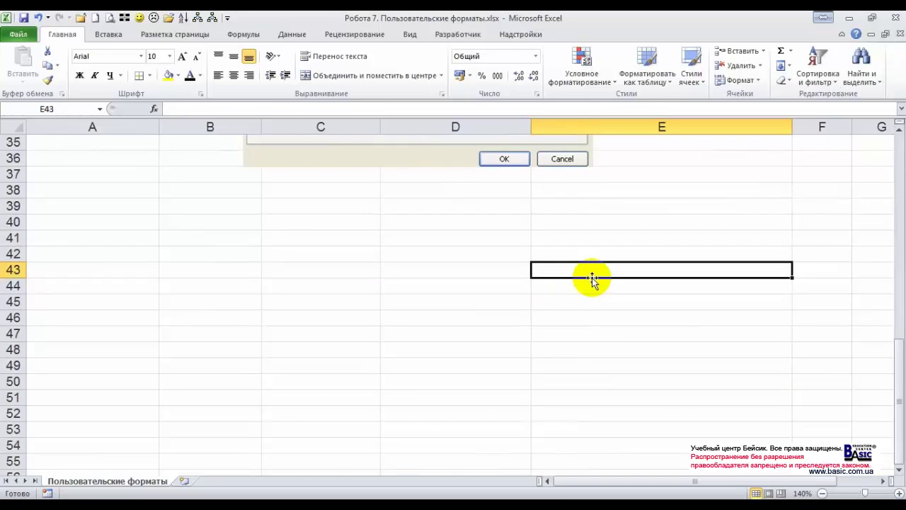
{"action": "type", "text": "1/1/15"}
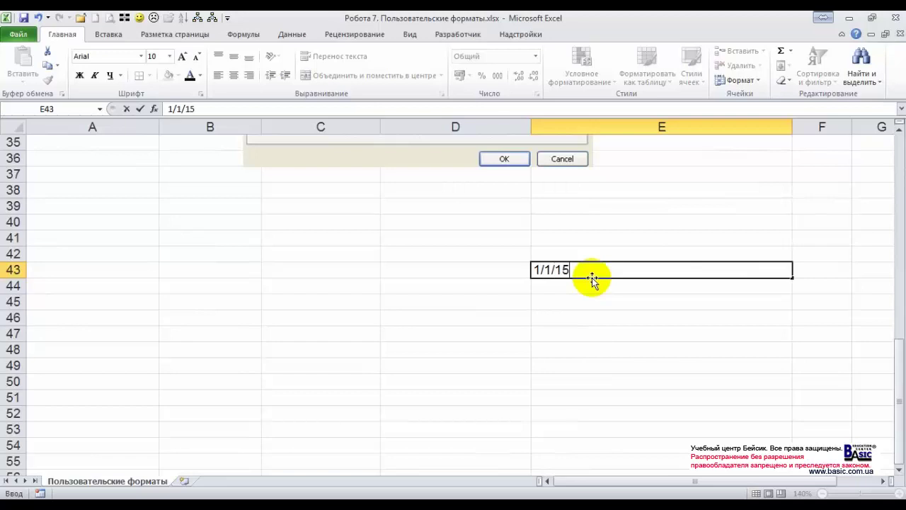
{"action": "key", "text": "Return"}
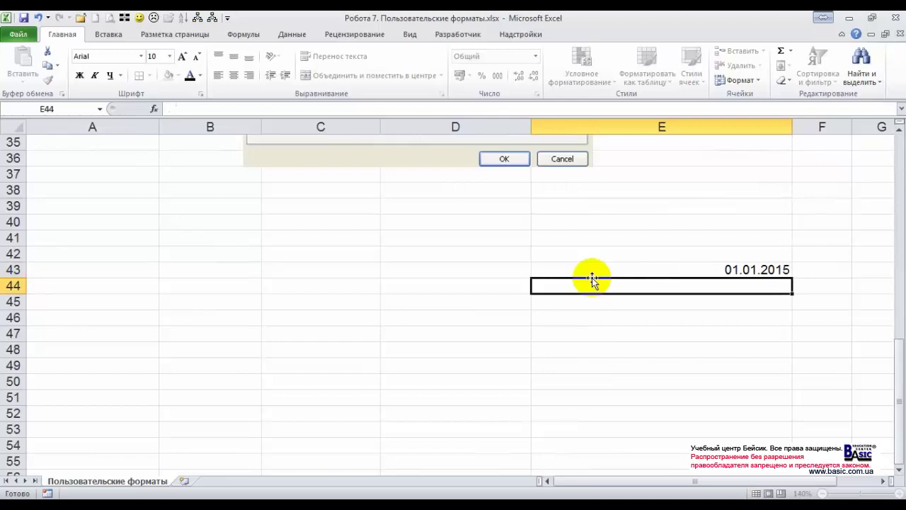
{"action": "left_click", "coordinate": [595, 269]}
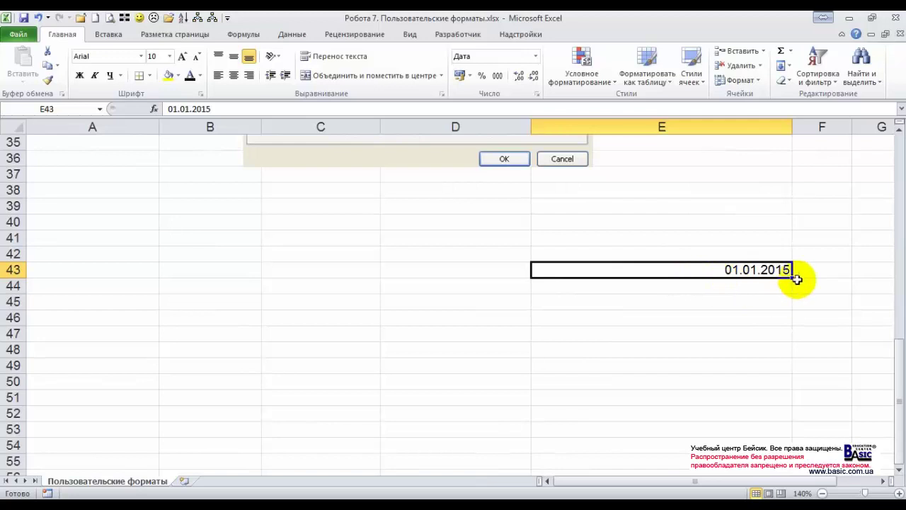
Fill the dates down to E51 (09.01.2015) and select E43:E51.
{"action": "left_click_drag", "start_coordinate": [791, 277], "coordinate": [793, 401]}
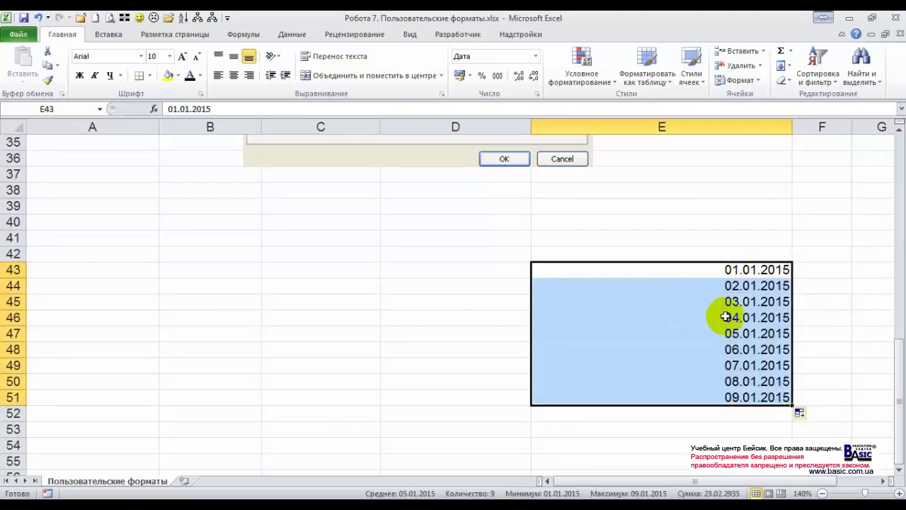
{"action": "left_click", "coordinate": [736, 364]}
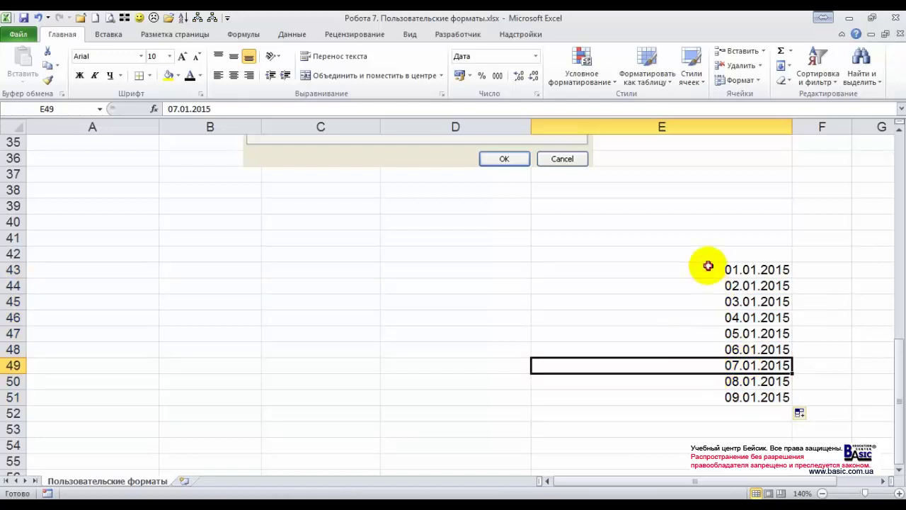
{"action": "left_click_drag", "start_coordinate": [705, 267], "coordinate": [706, 398]}
Apply the custom format dddd, dd.mm.yyyy to the dates in E43:E51.
{"action": "right_click", "coordinate": [665, 271]}
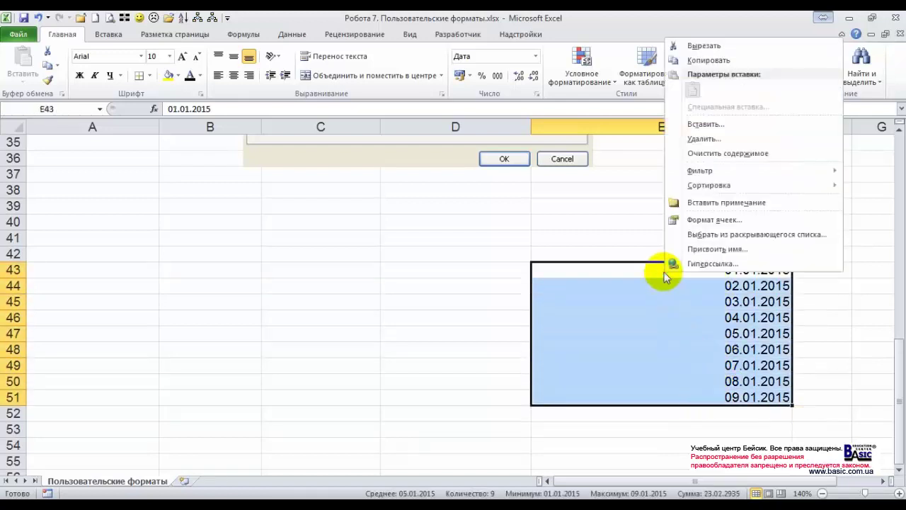
{"action": "left_click", "coordinate": [690, 219]}
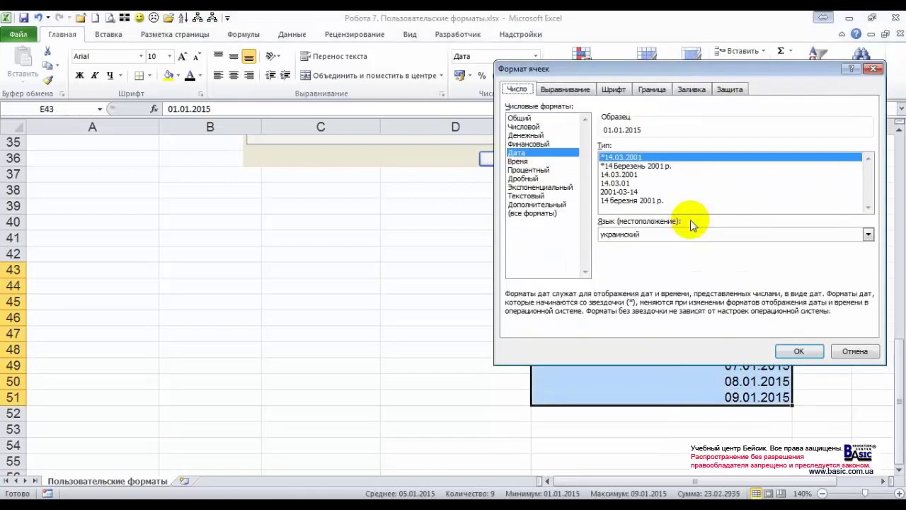
{"action": "left_click", "coordinate": [549, 213]}
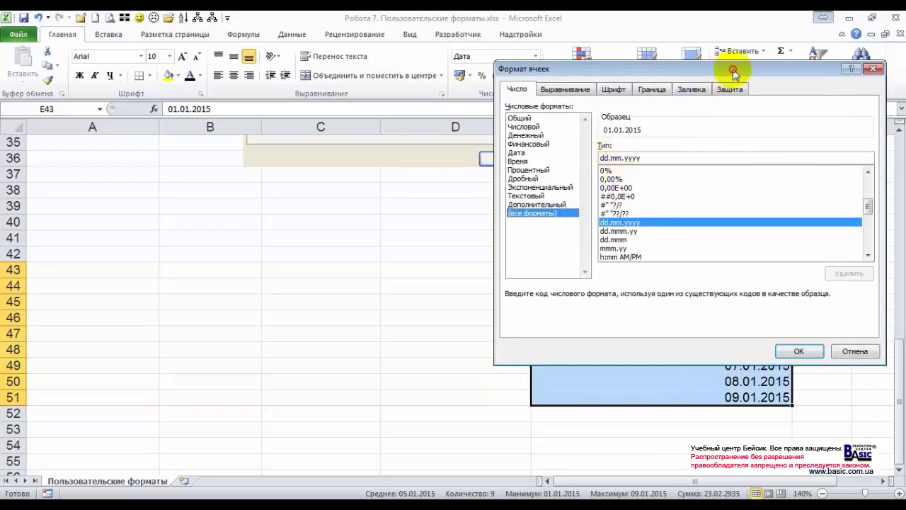
{"action": "left_click_drag", "start_coordinate": [733, 71], "coordinate": [375, 80]}
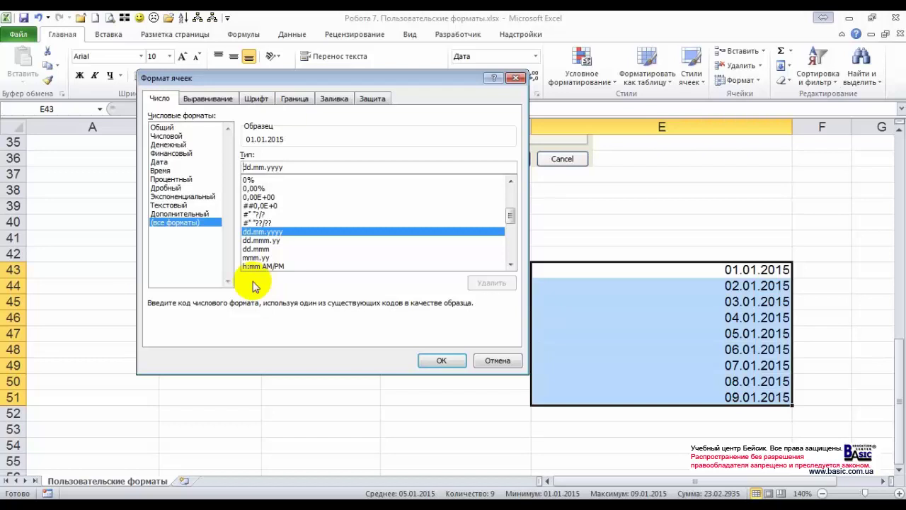
{"action": "type", "text": "dddd"}
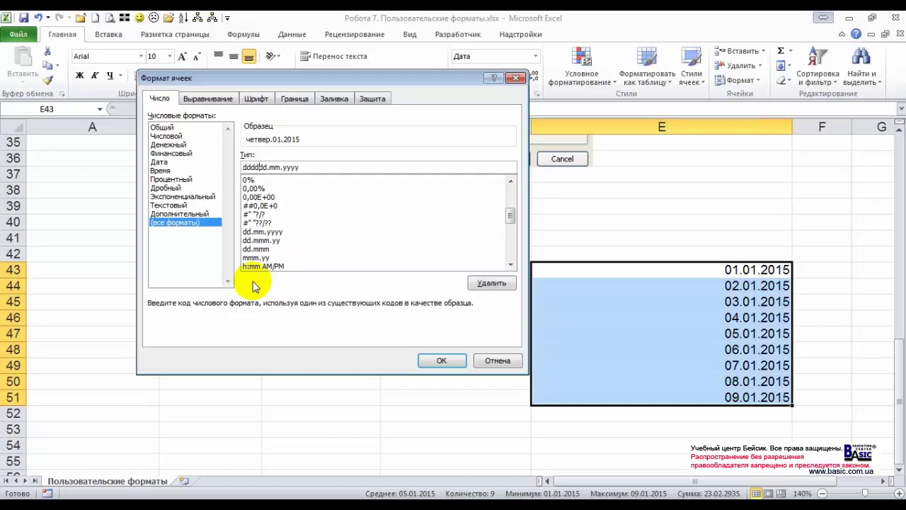
{"action": "type", "text": ","}
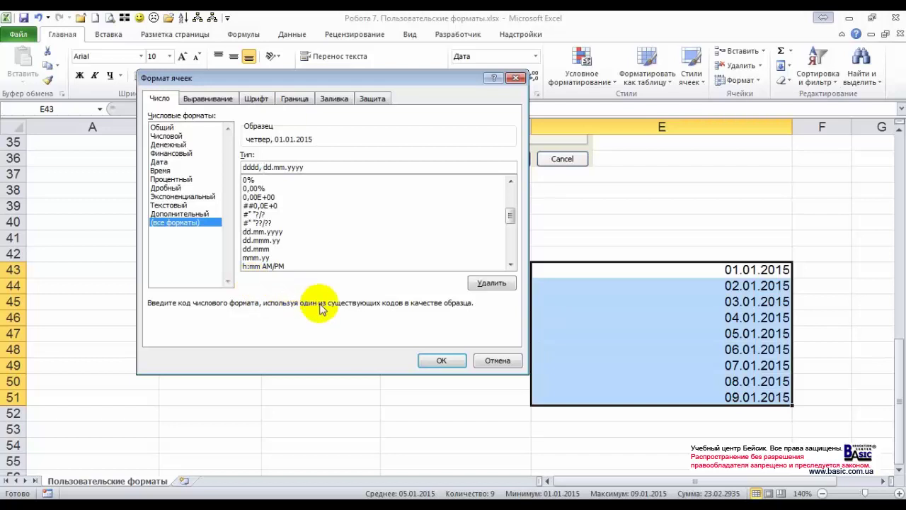
{"action": "left_click", "coordinate": [438, 363]}
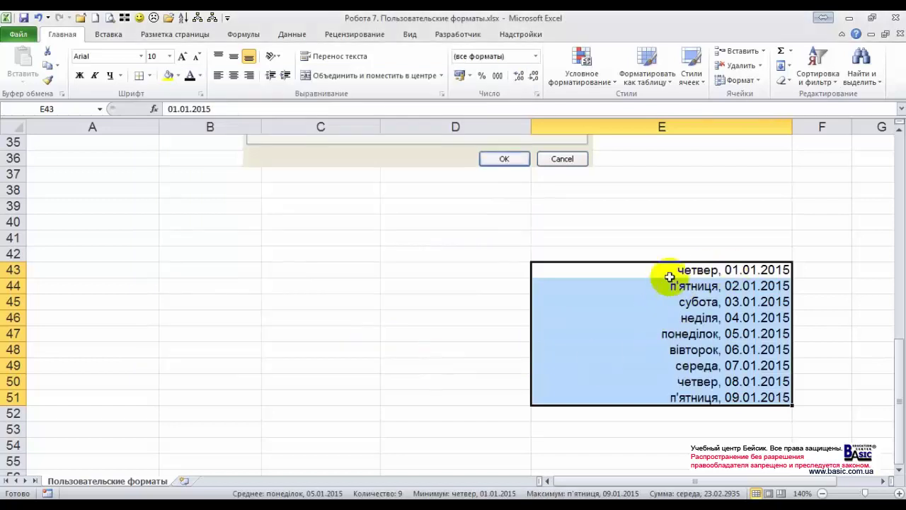
Reopen Format Cells on the dates to review the dddd, dd.mm.yyyy code.
{"action": "right_click", "coordinate": [613, 270]}
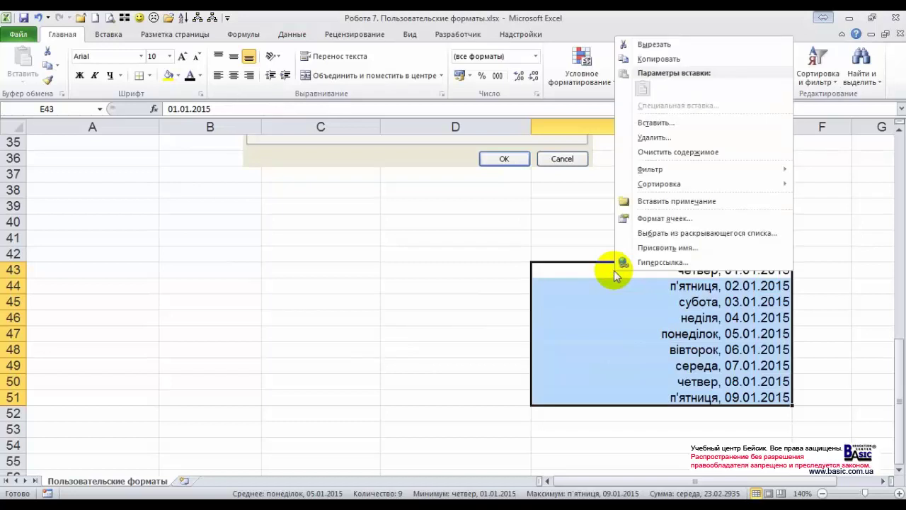
{"action": "left_click", "coordinate": [637, 217]}
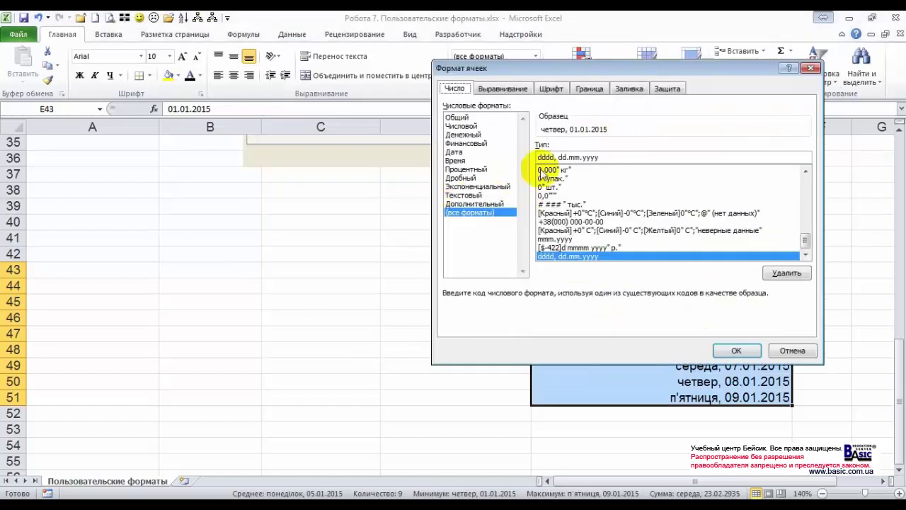
{"action": "left_click_drag", "start_coordinate": [528, 69], "coordinate": [237, 80]}
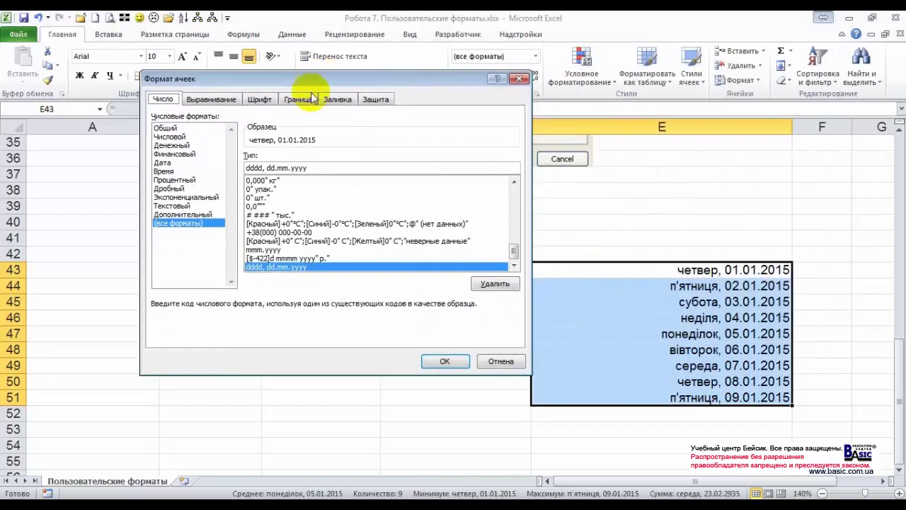